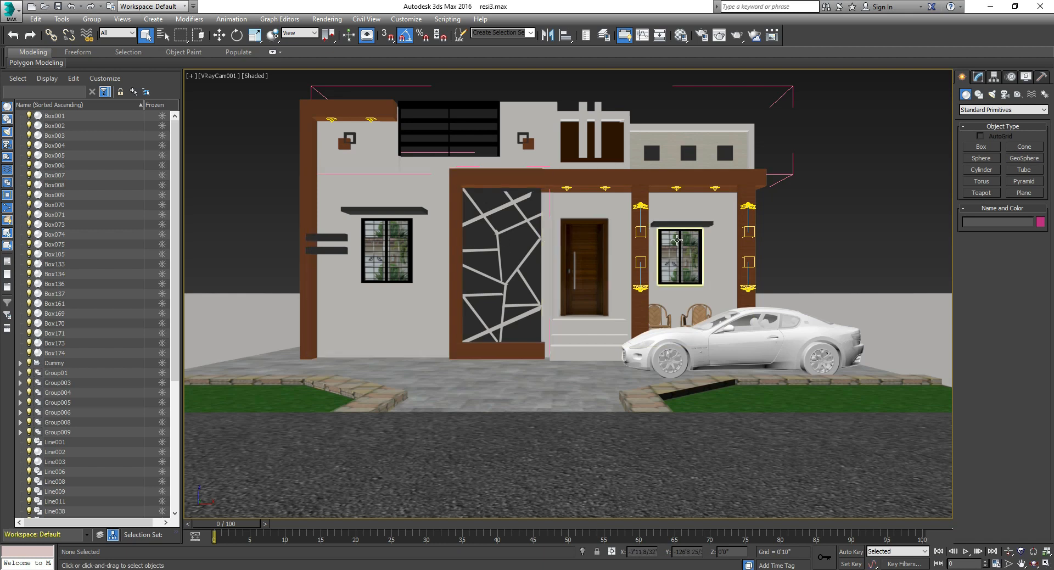
# - Examine the front door material, 13 - Default, and its wooden door diffuse bitmap settings, selecting the door it covers
pyautogui.click(682, 35)
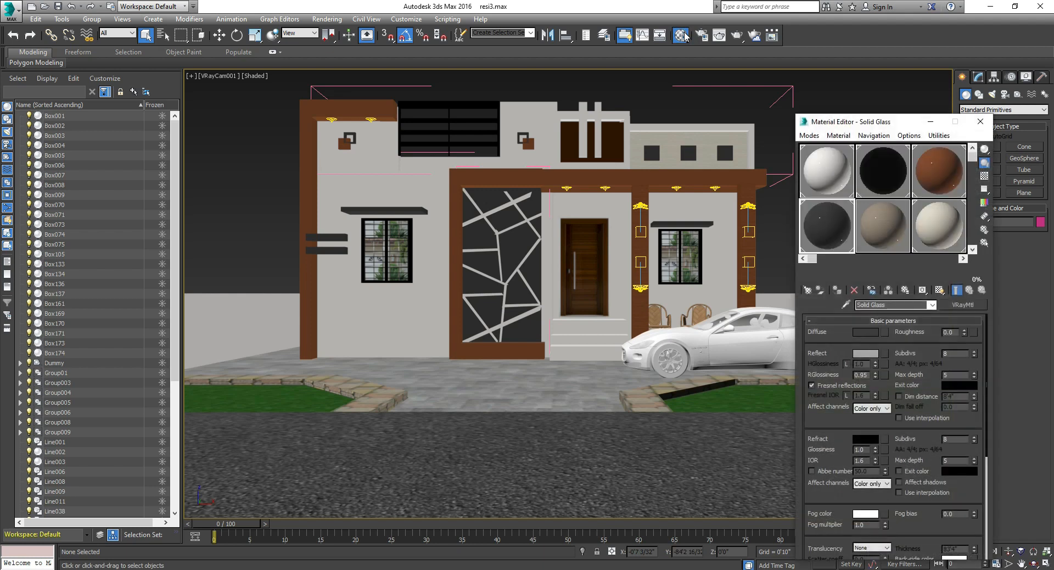
pyautogui.moveTo(970, 161); pyautogui.dragTo(972, 216)
pyautogui.click(815, 206)
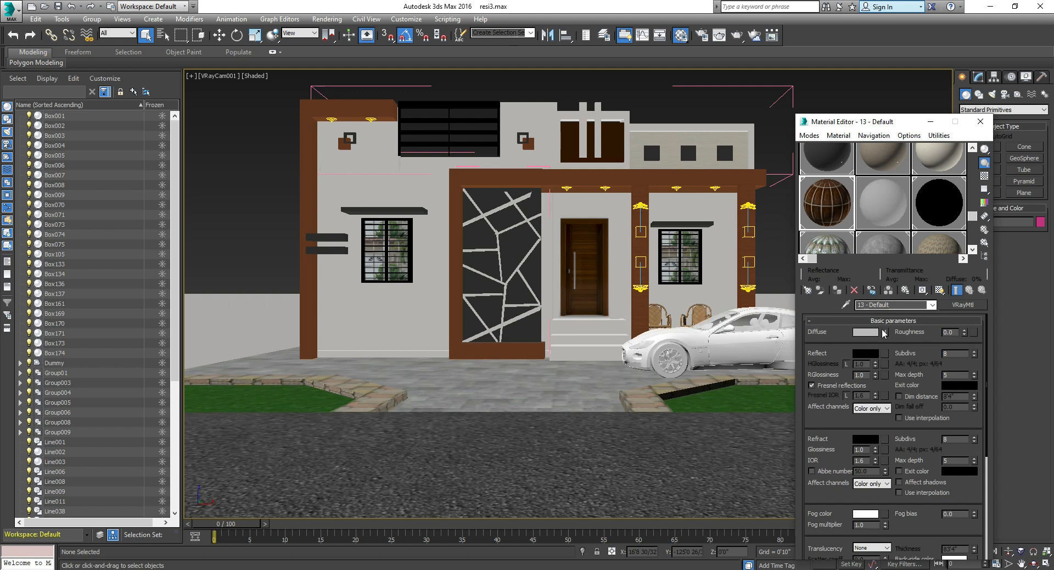
pyautogui.click(885, 332)
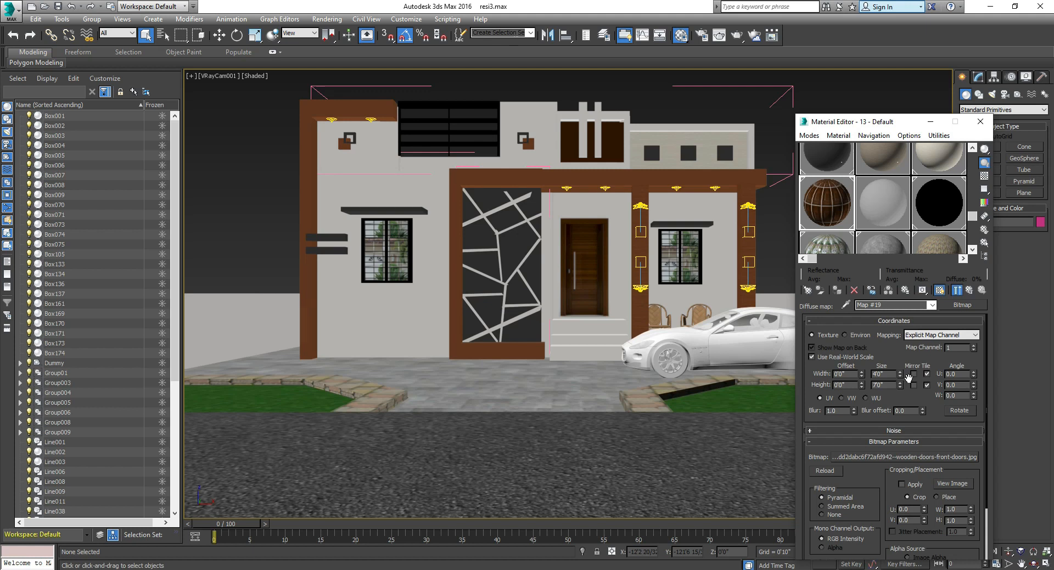
pyautogui.click(583, 259)
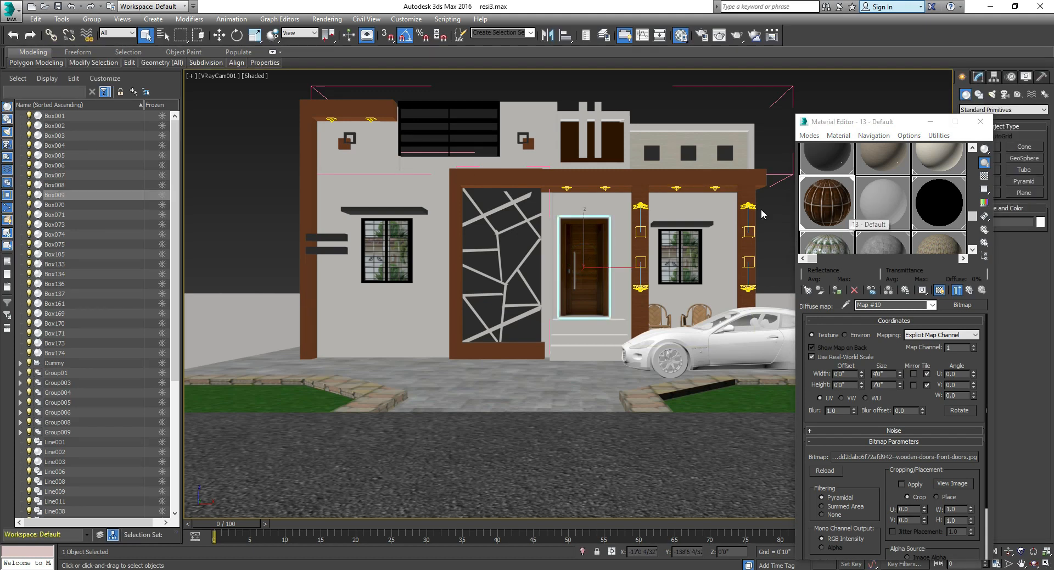
pyautogui.click(980, 122)
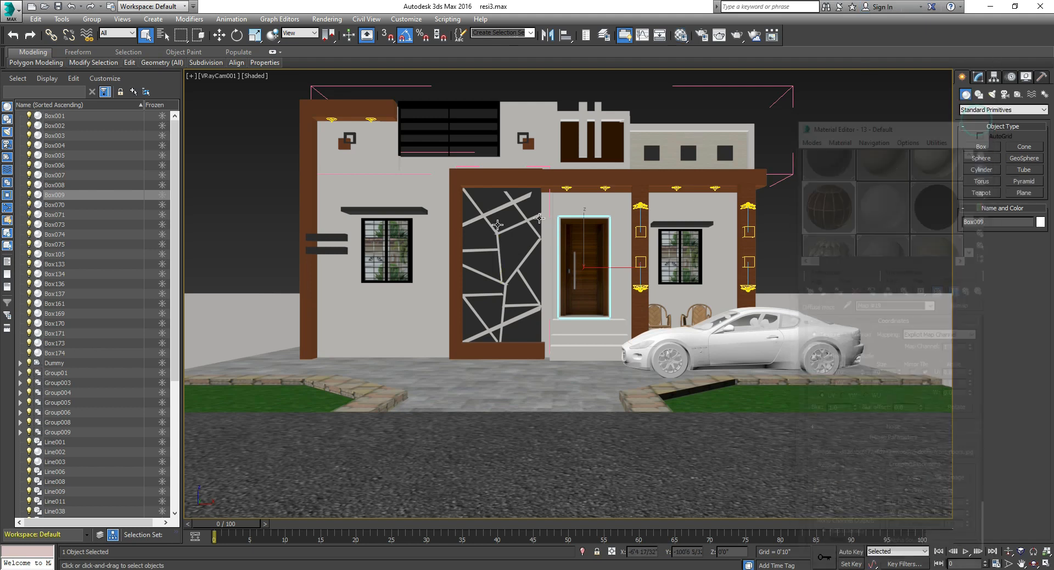
# - Shift the window group on the wall with the corner frame slightly sideways and open the group for editing its parts
pyautogui.click(406, 266)
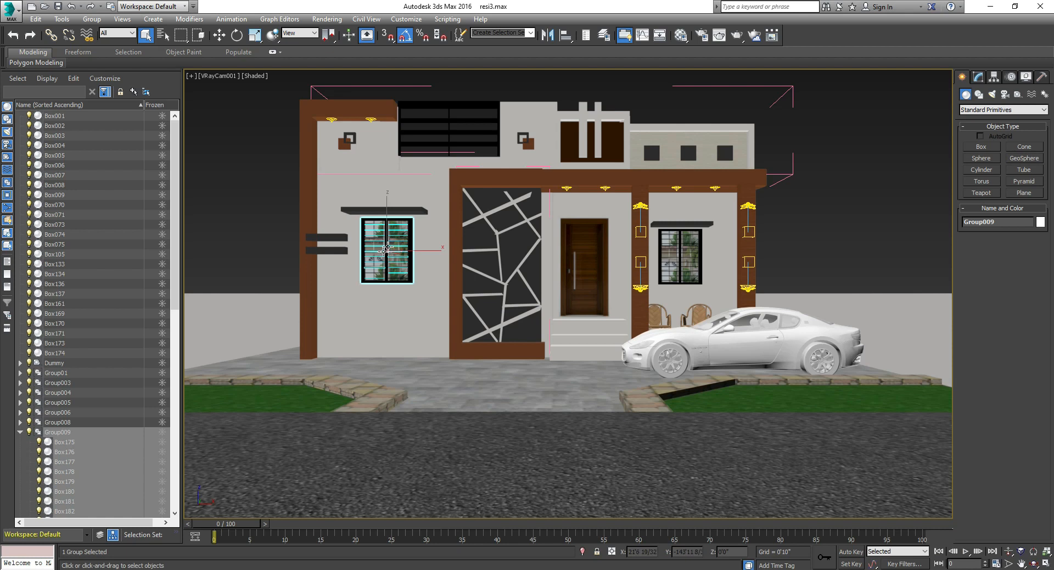
pyautogui.click(219, 34)
pyautogui.moveTo(419, 253)
pyautogui.mouseDown()
pyautogui.moveTo(360, 247)
pyautogui.moveTo(416, 240)
pyautogui.mouseUp()
pyautogui.click(89, 20)
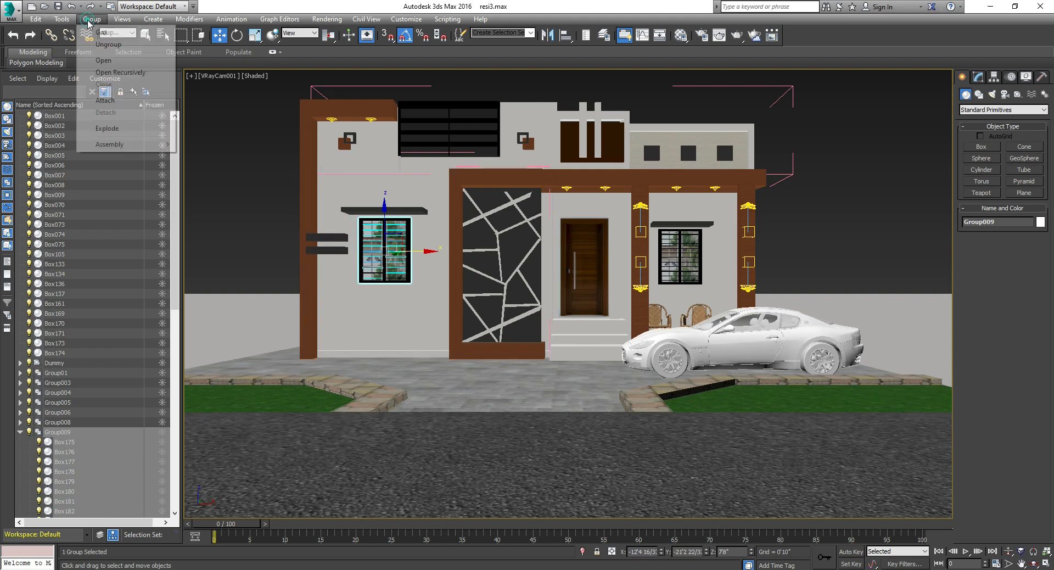
pyautogui.click(103, 60)
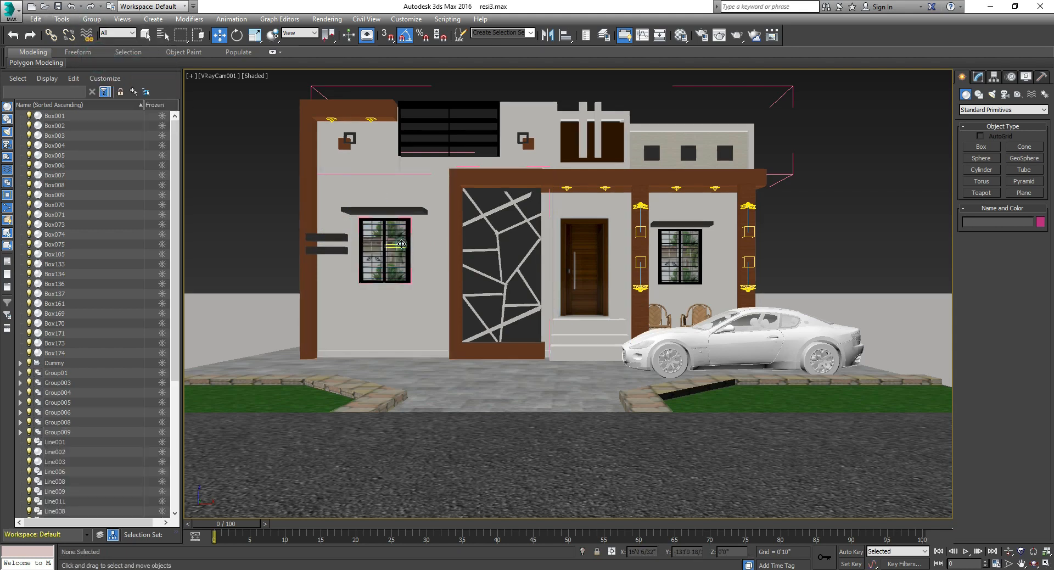
# - Inspect the boxes inside the opened window group and the matching window group behind the car, ending with nothing selected
pyautogui.click(402, 244)
pyautogui.click(370, 221)
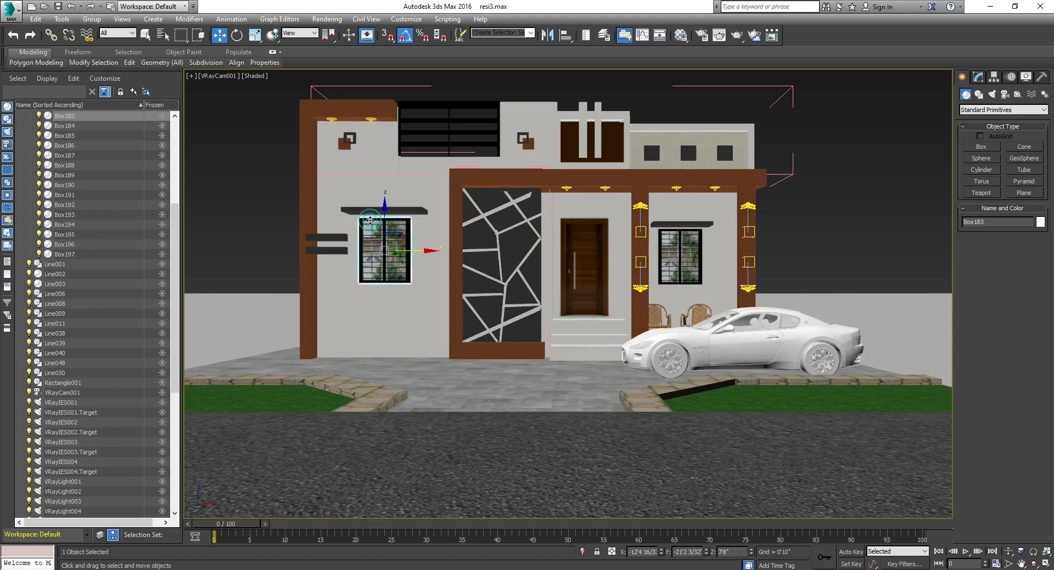
pyautogui.click(391, 233)
pyautogui.click(823, 184)
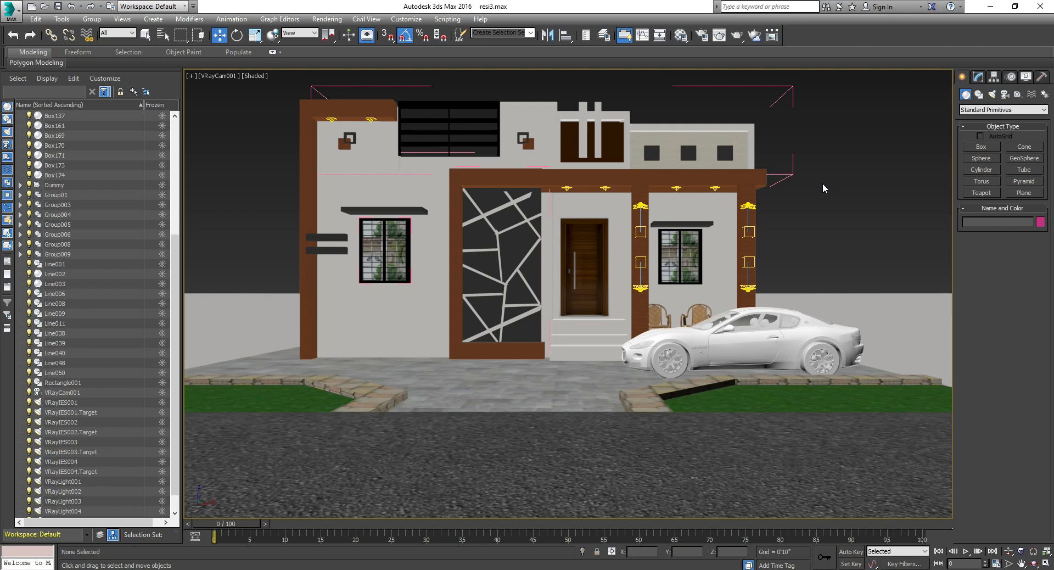
pyautogui.click(400, 262)
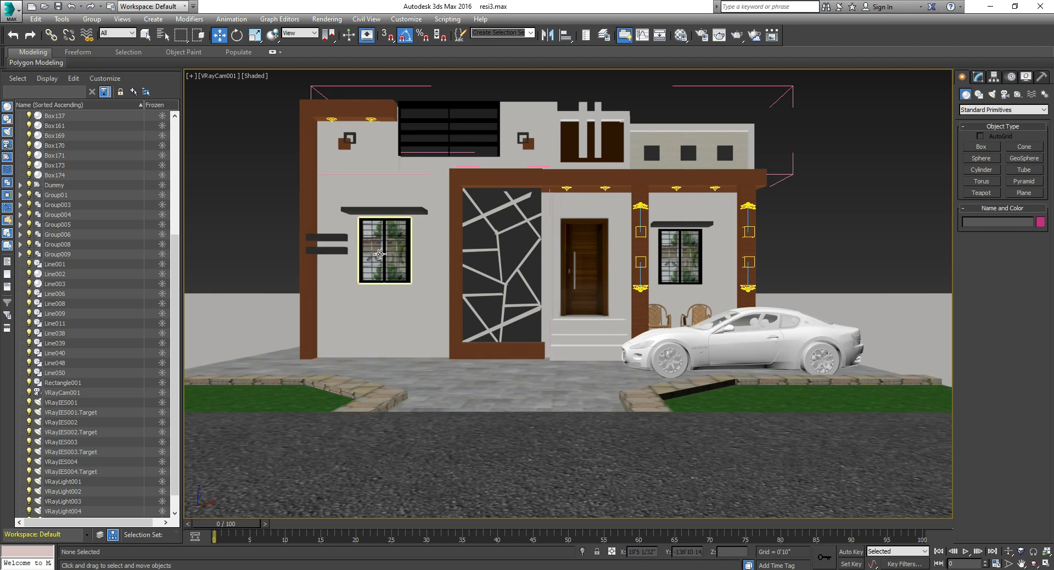
pyautogui.click(670, 274)
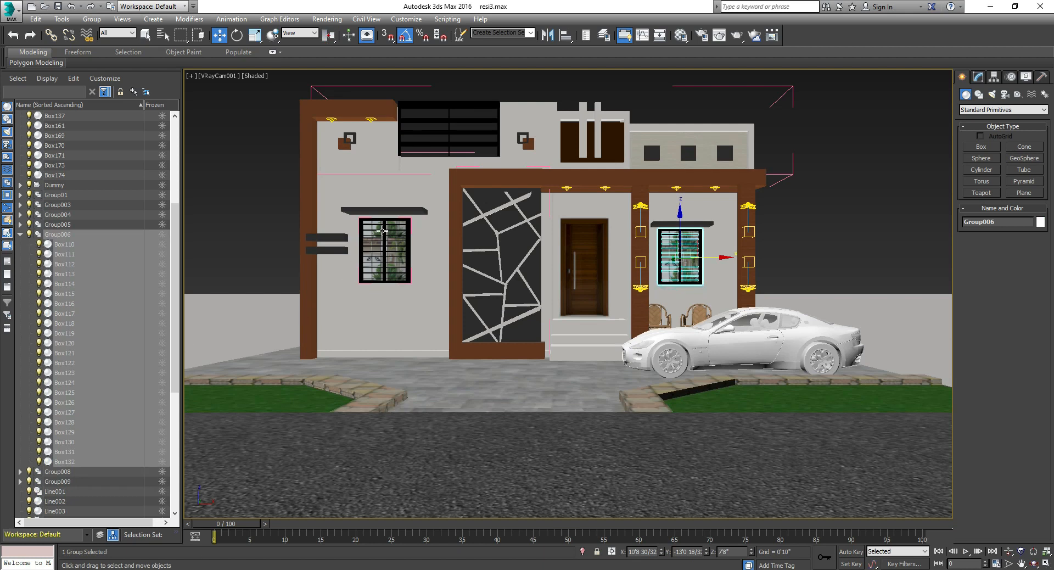
pyautogui.click(811, 191)
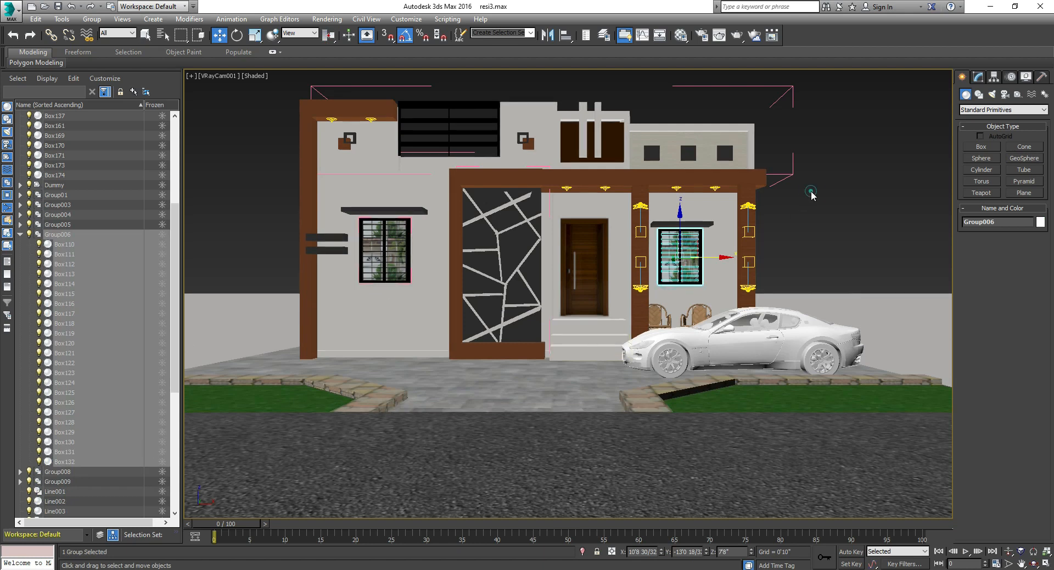
# - Inspect the brown frame around the decorative lattice panel, checking its base Line vertices and its Extrude modifier
pyautogui.click(510, 183)
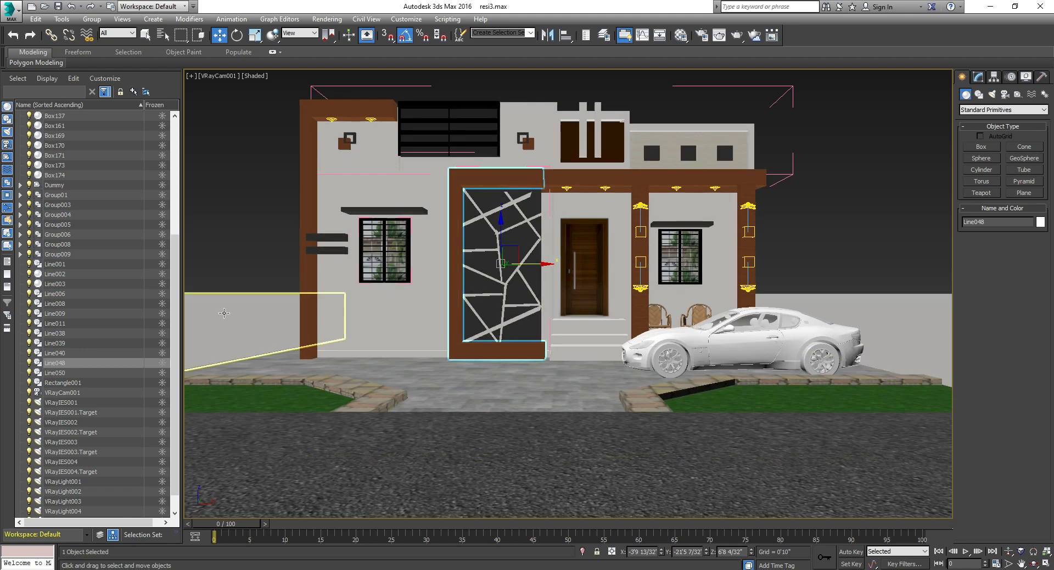
pyautogui.click(979, 77)
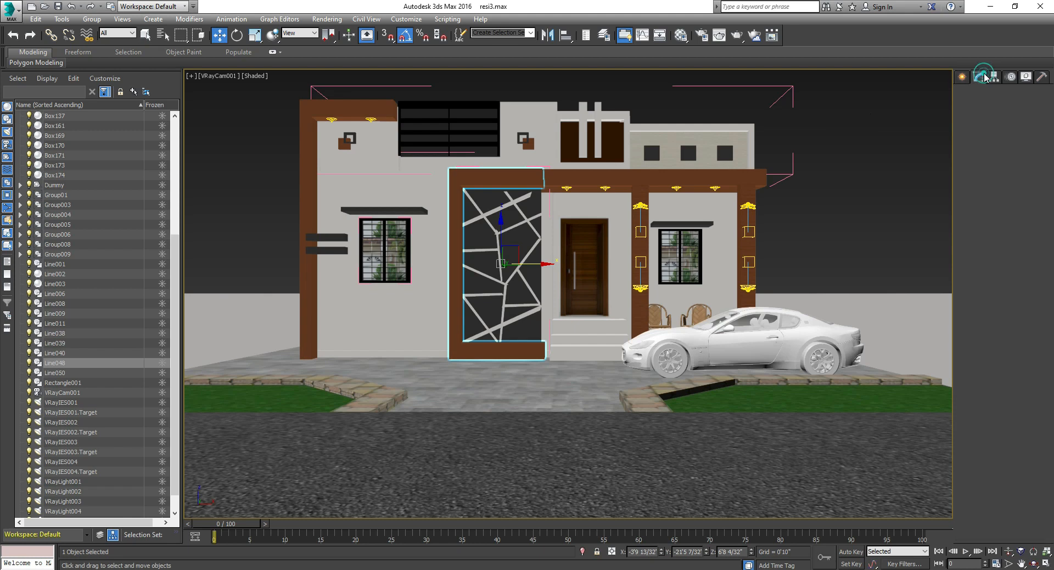
pyautogui.click(994, 130)
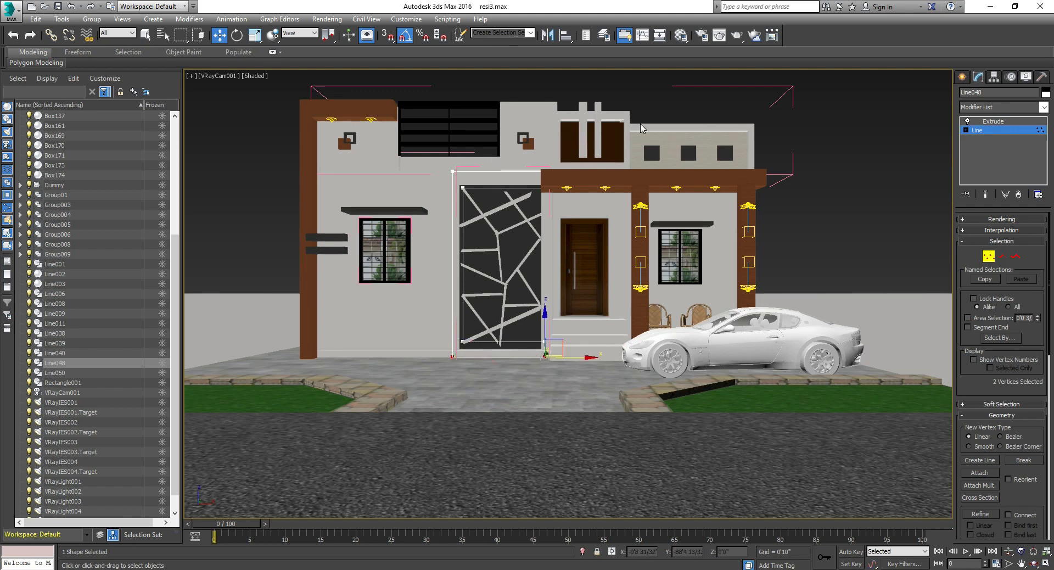
pyautogui.click(1008, 121)
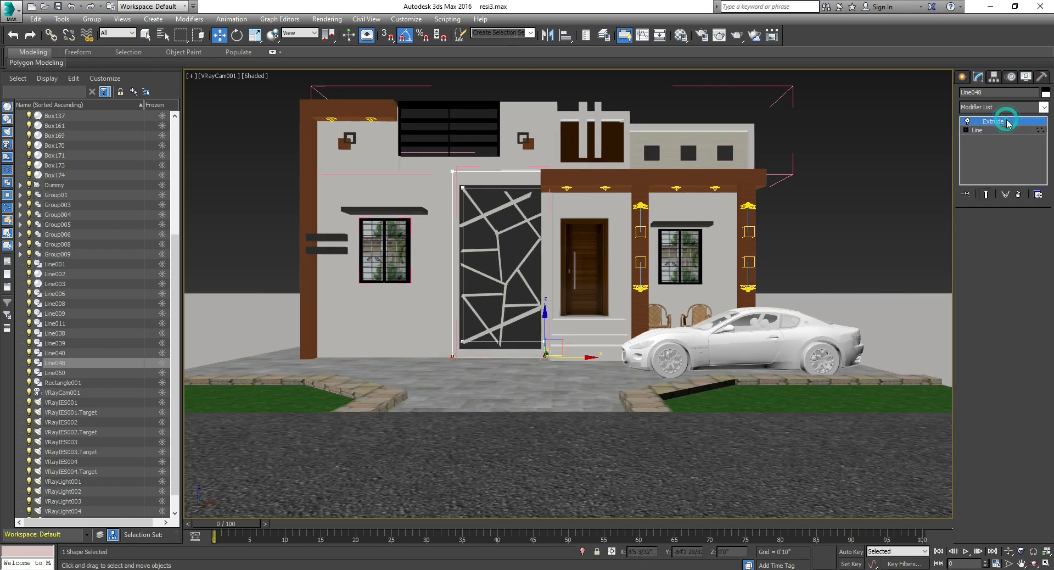
# - Inspect the porch columns, the beam above them and the settings of the VRay disc light over the door
pyautogui.click(637, 252)
pyautogui.click(747, 253)
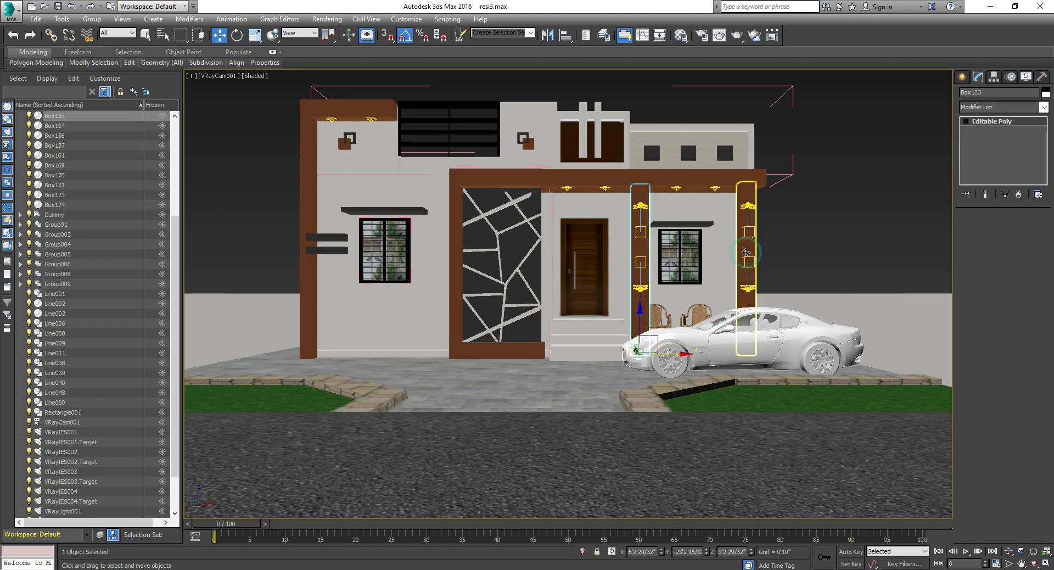
pyautogui.click(640, 177)
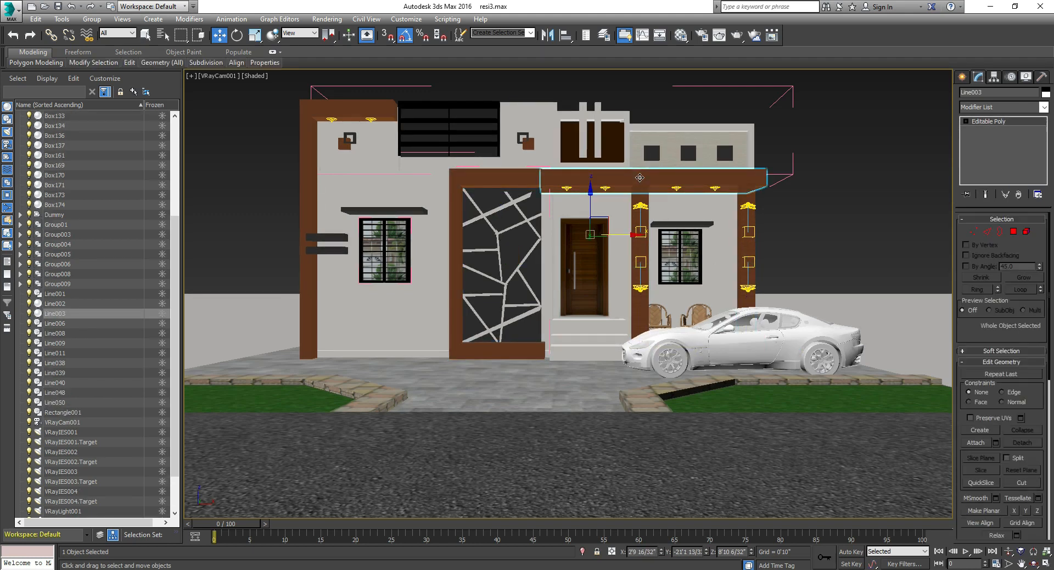
pyautogui.click(568, 187)
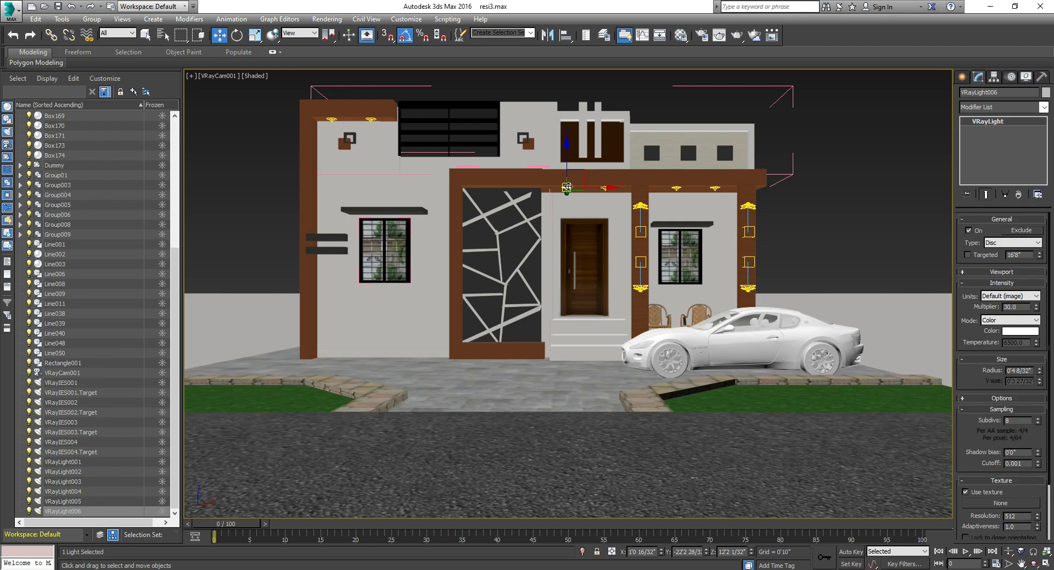
pyautogui.click(1023, 249)
# - Browse the VRay light types and view the VRayIES creation parameters without placing a light
pyautogui.click(962, 80)
pyautogui.click(962, 80)
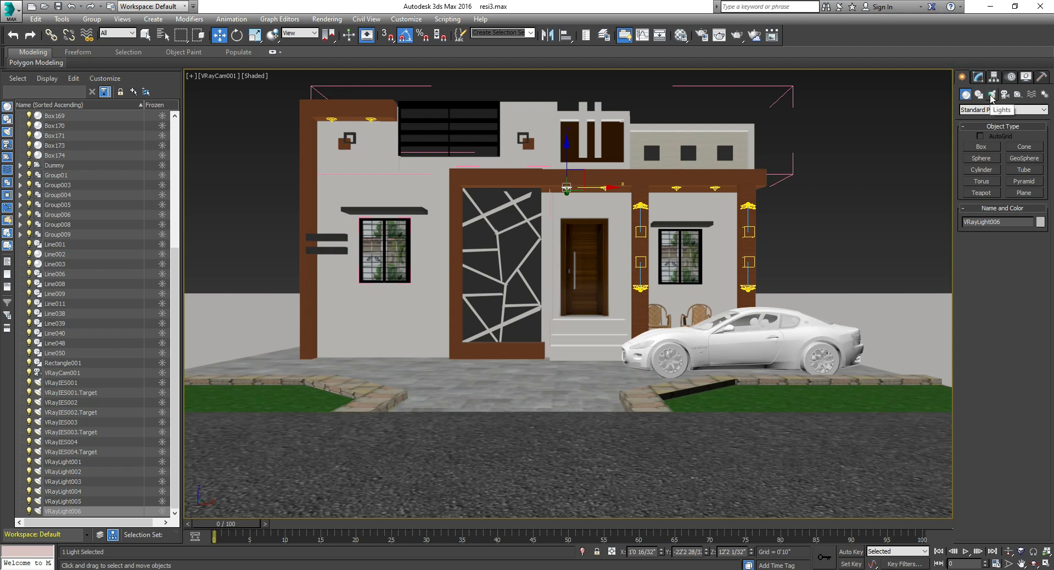
pyautogui.click(992, 96)
pyautogui.click(981, 110)
pyautogui.click(977, 135)
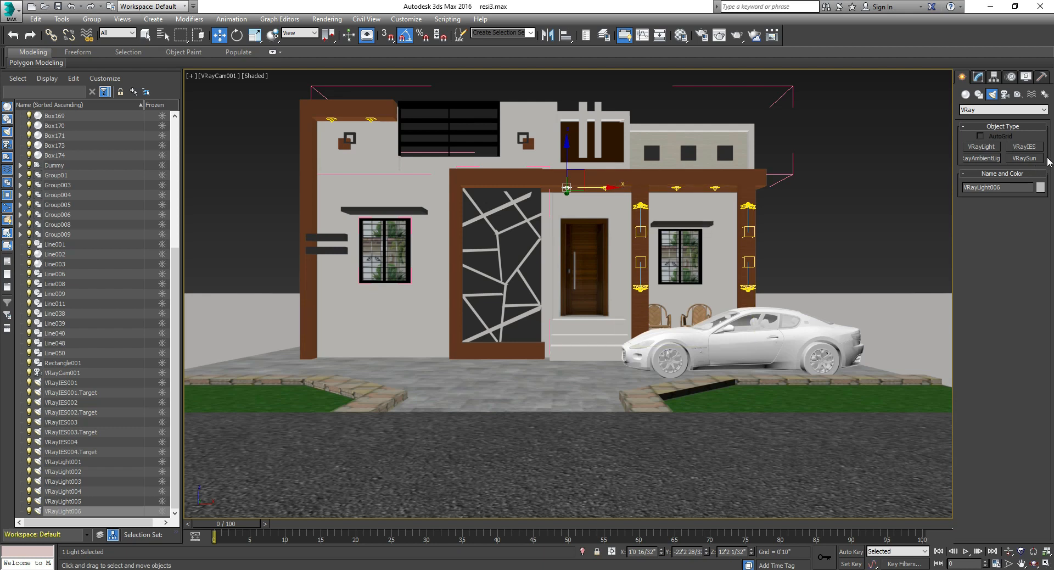
pyautogui.click(1025, 148)
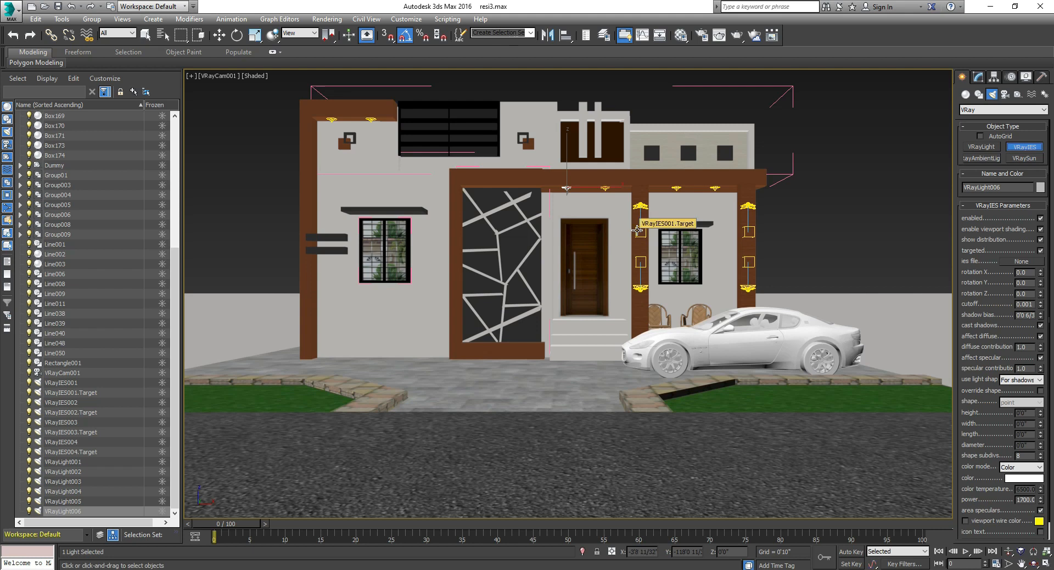
pyautogui.press('w')
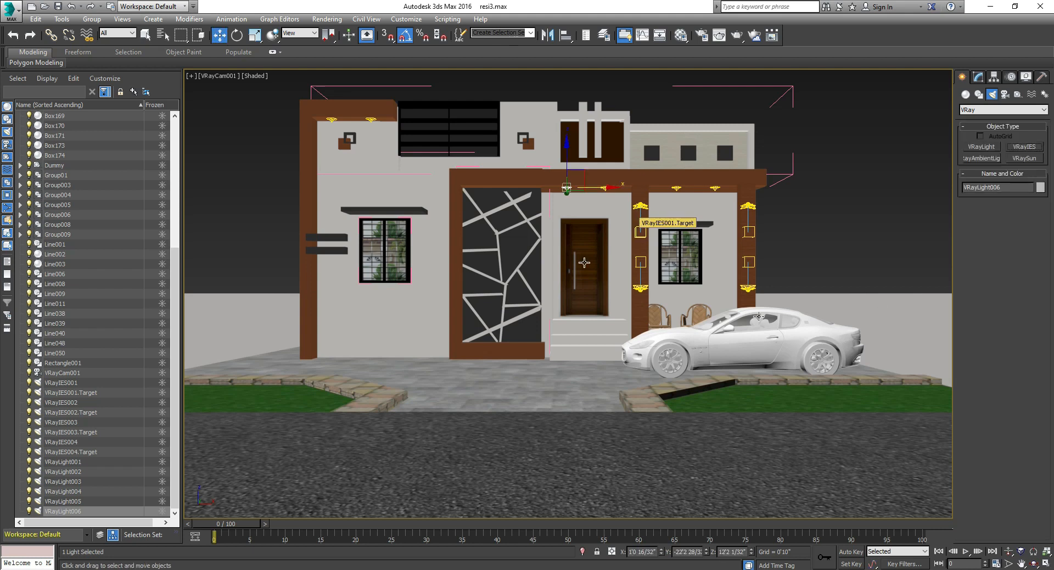
# - Examine the upper VRayIES light and its target on the porch column beside the door, viewing the light's parameters
pyautogui.click(641, 229)
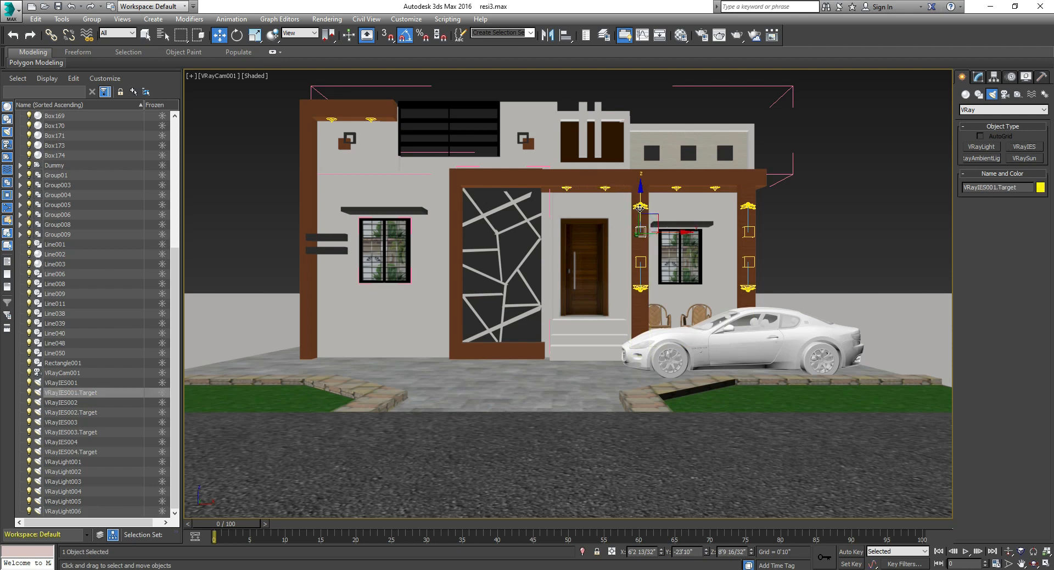
pyautogui.click(640, 206)
pyautogui.click(979, 77)
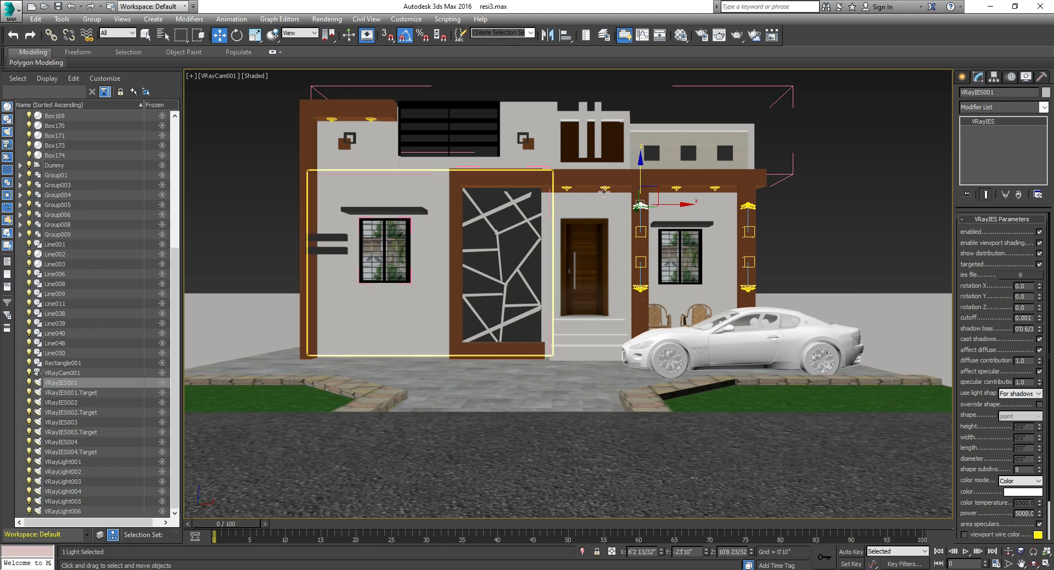
pyautogui.click(813, 224)
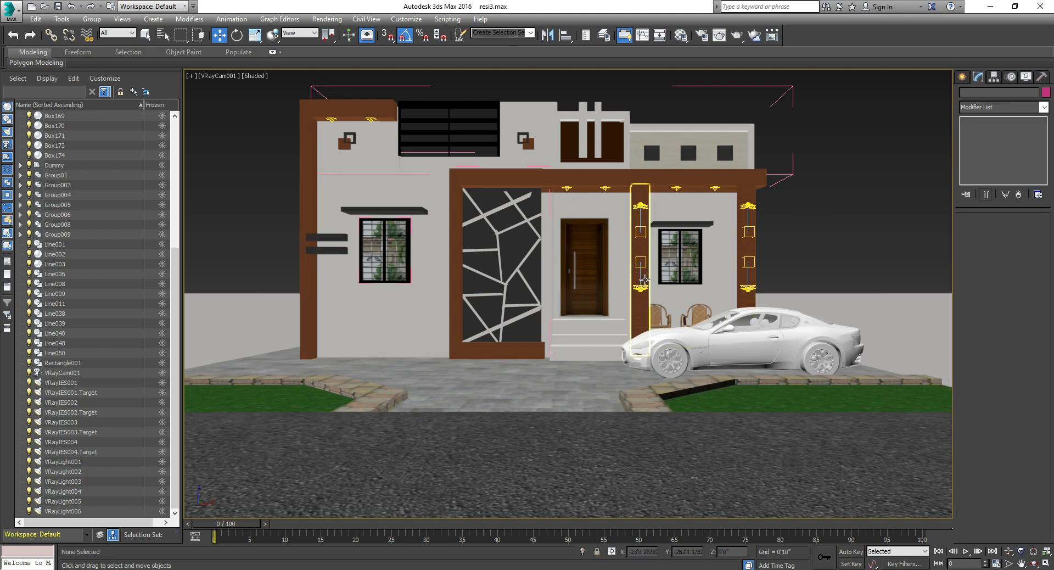
# - Inspect the square wall ornaments, the extruded parapet border and the brown corner frame on the facade
pyautogui.click(345, 143)
pyautogui.click(350, 137)
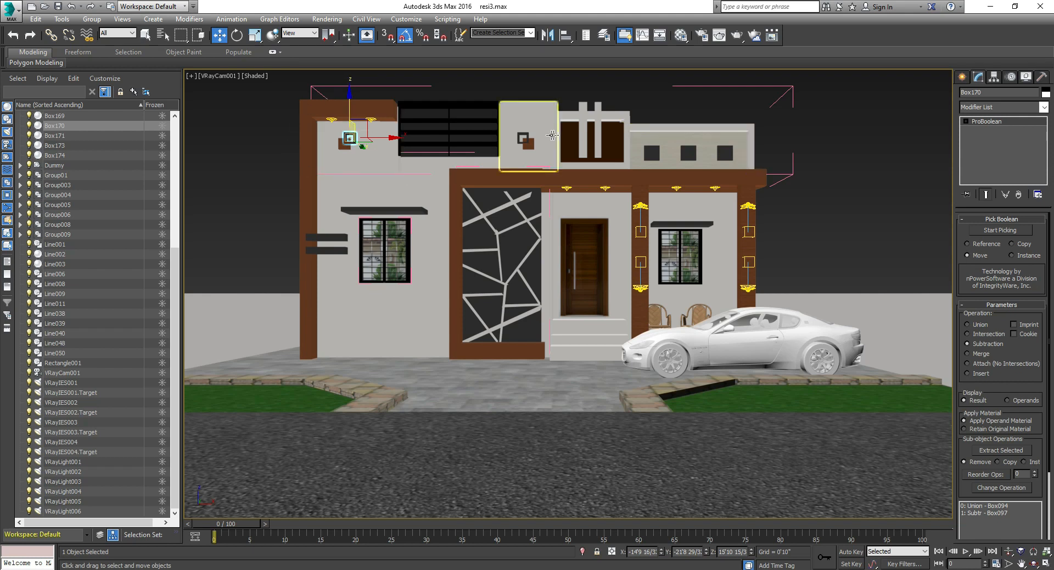
pyautogui.click(529, 143)
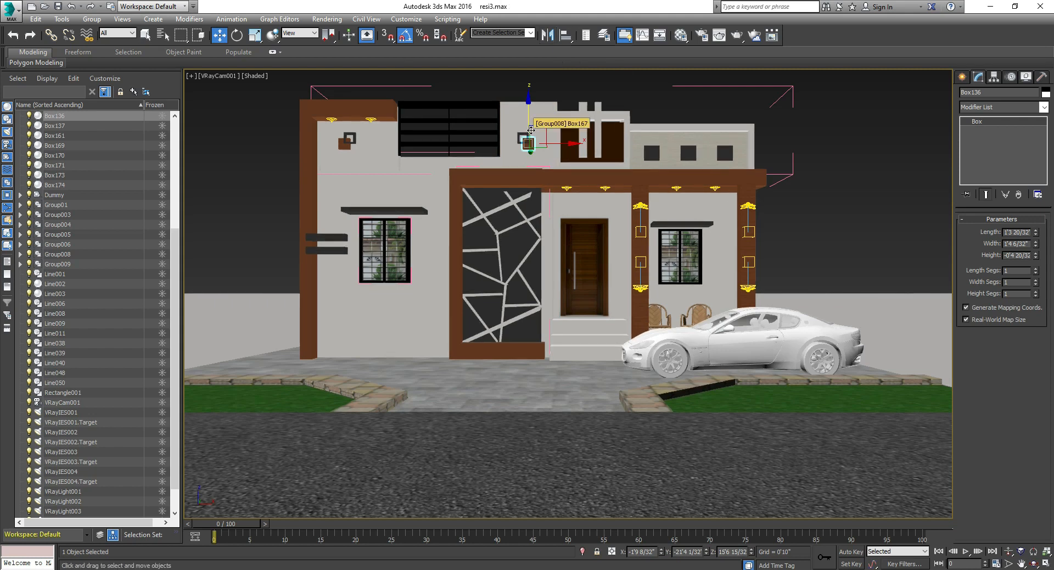
pyautogui.click(681, 125)
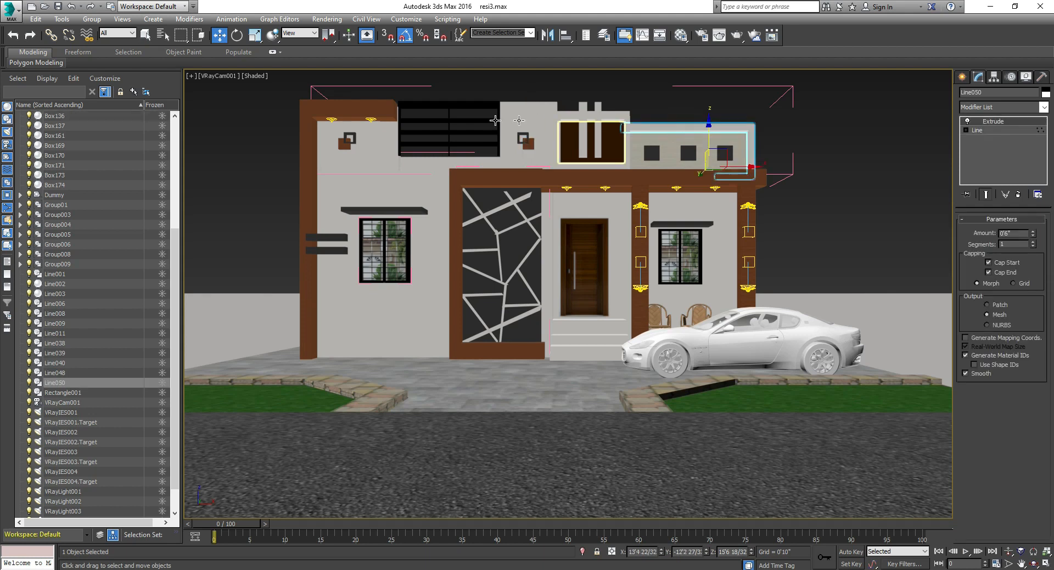
pyautogui.click(379, 112)
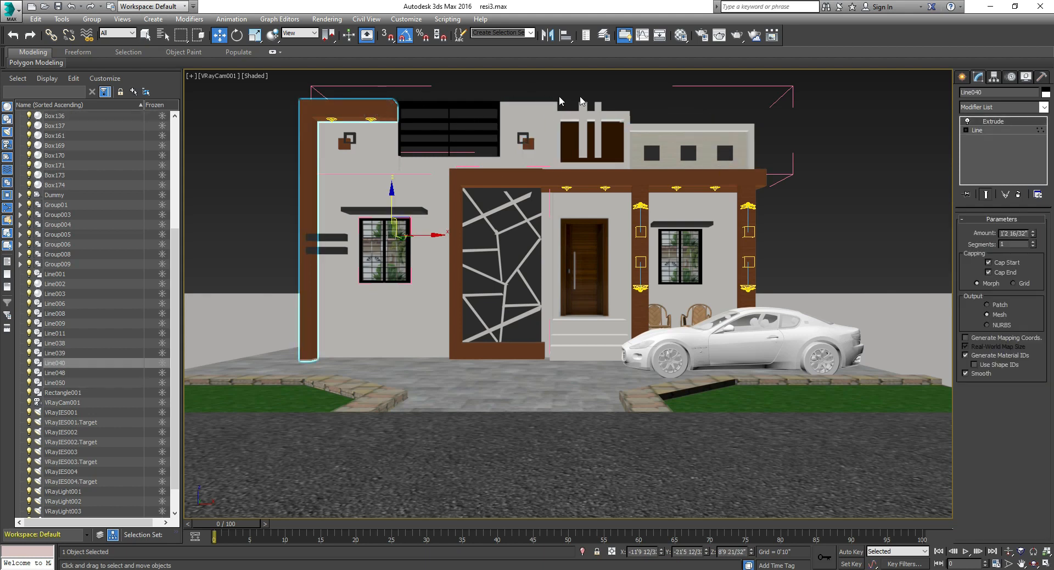
pyautogui.click(635, 91)
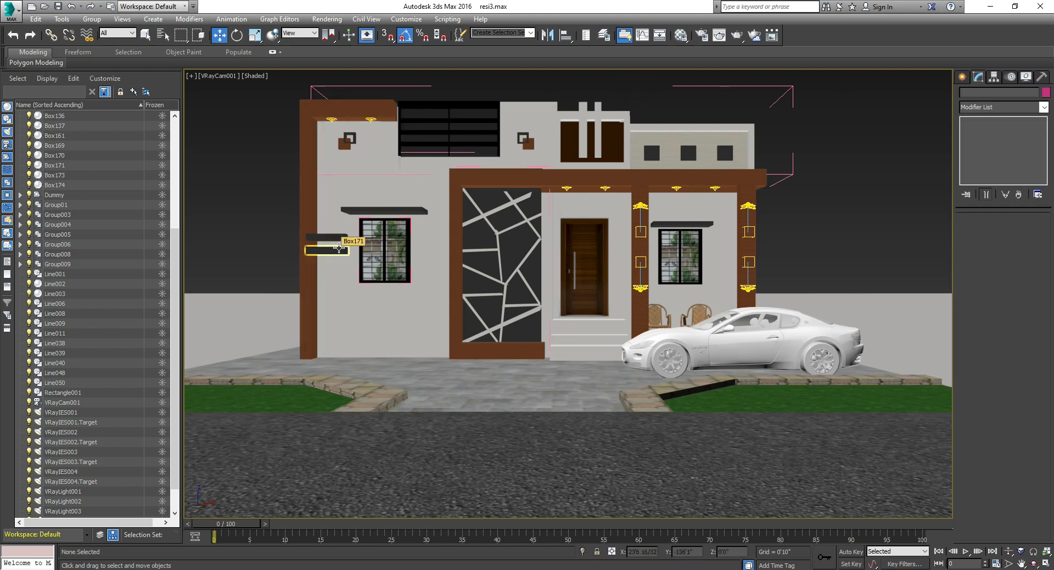
# - Select the roof railing and show the AEC Extended object types that include the Railing tool
pyautogui.click(439, 102)
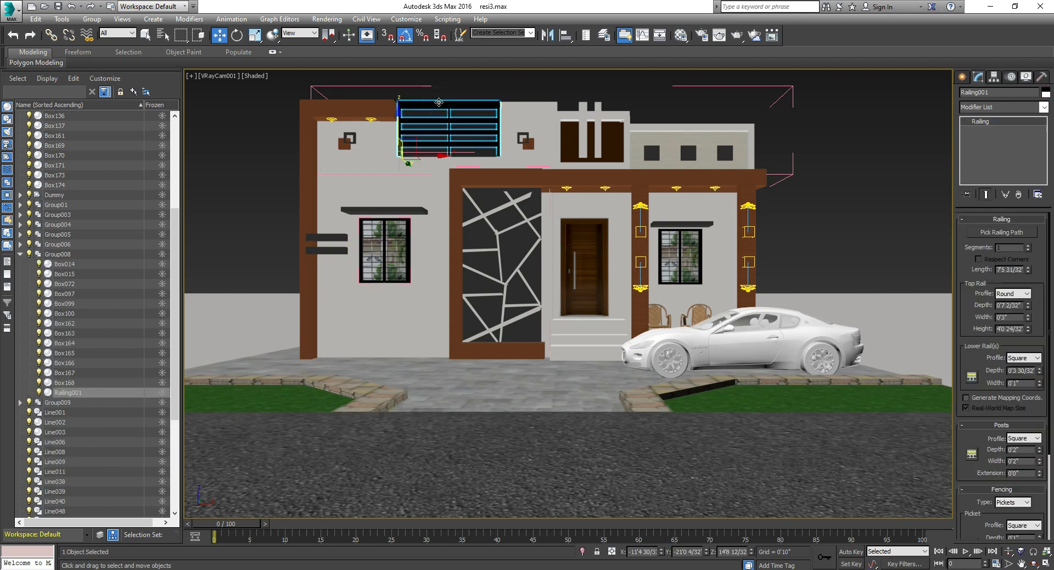
pyautogui.click(961, 76)
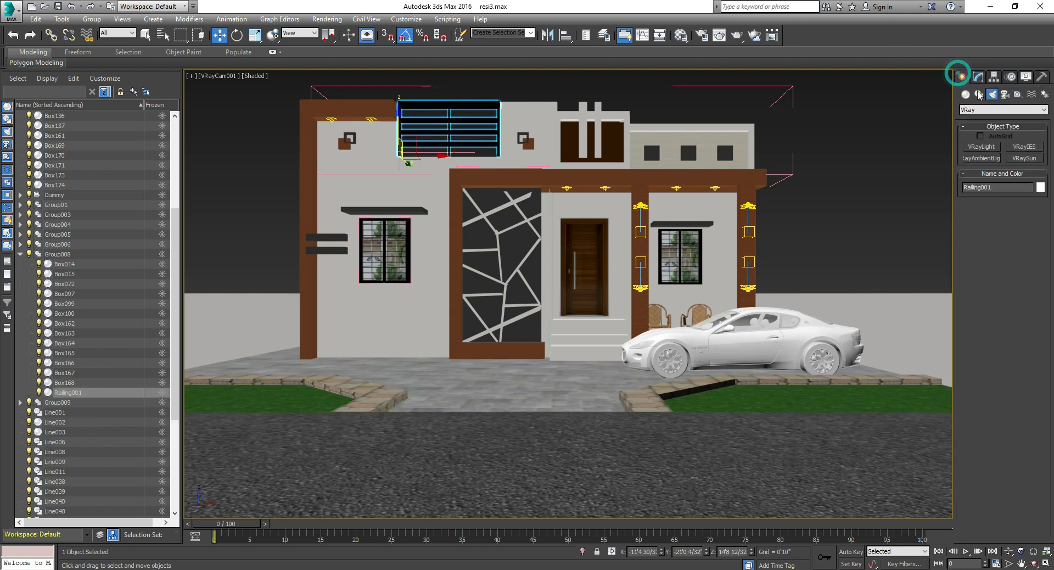
pyautogui.click(966, 94)
pyautogui.click(977, 109)
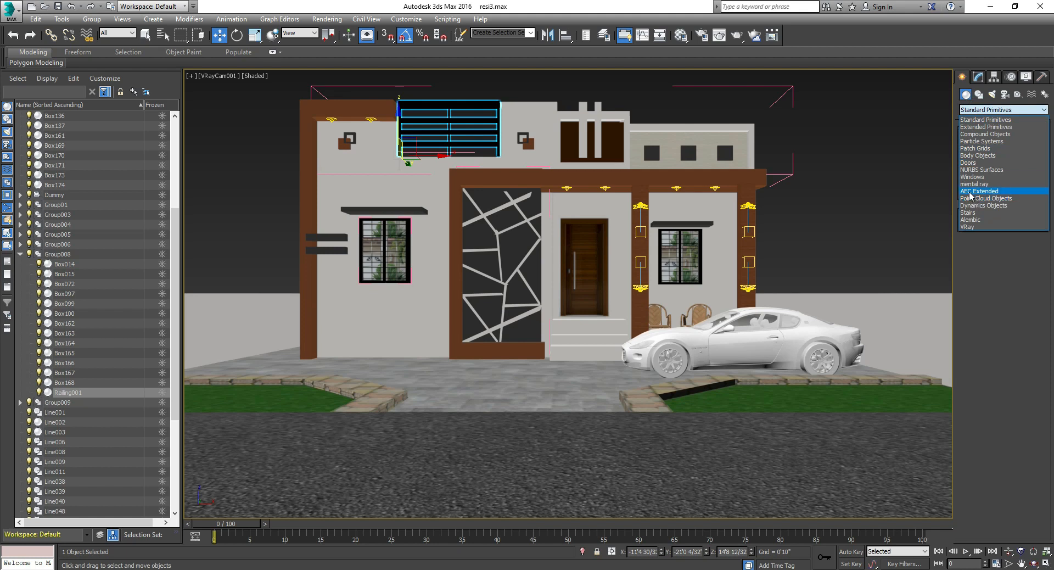
pyautogui.click(976, 191)
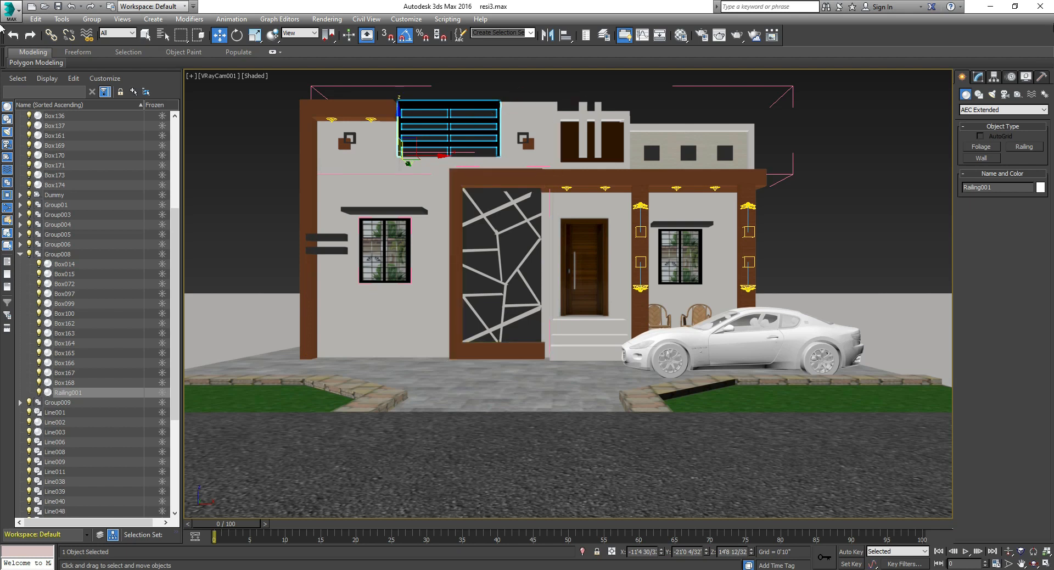
# - Review the roof railing's parameters, including its post spacing and lower rail spacing settings, without changing them
pyautogui.click(980, 77)
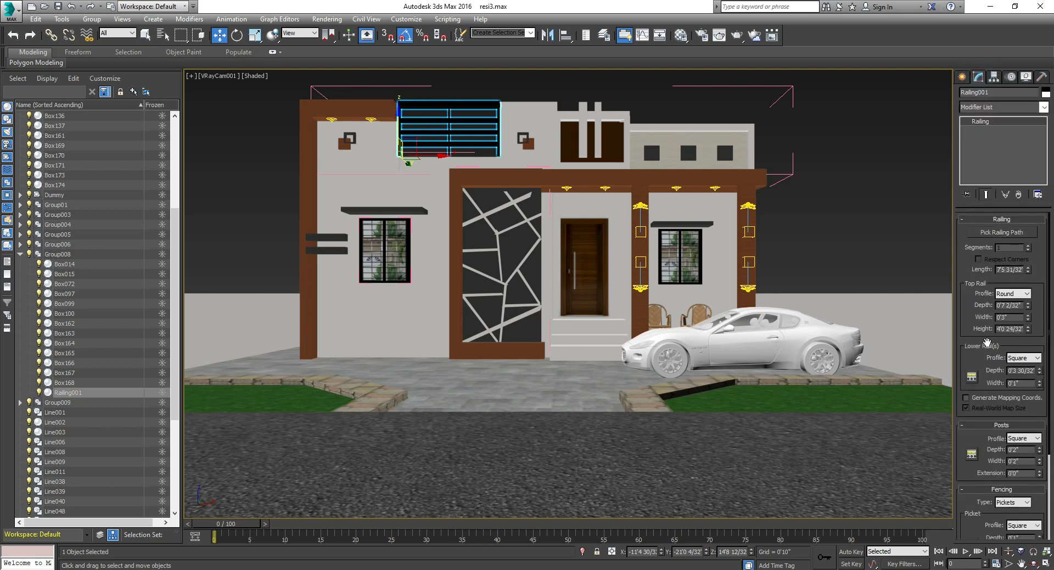
pyautogui.click(971, 454)
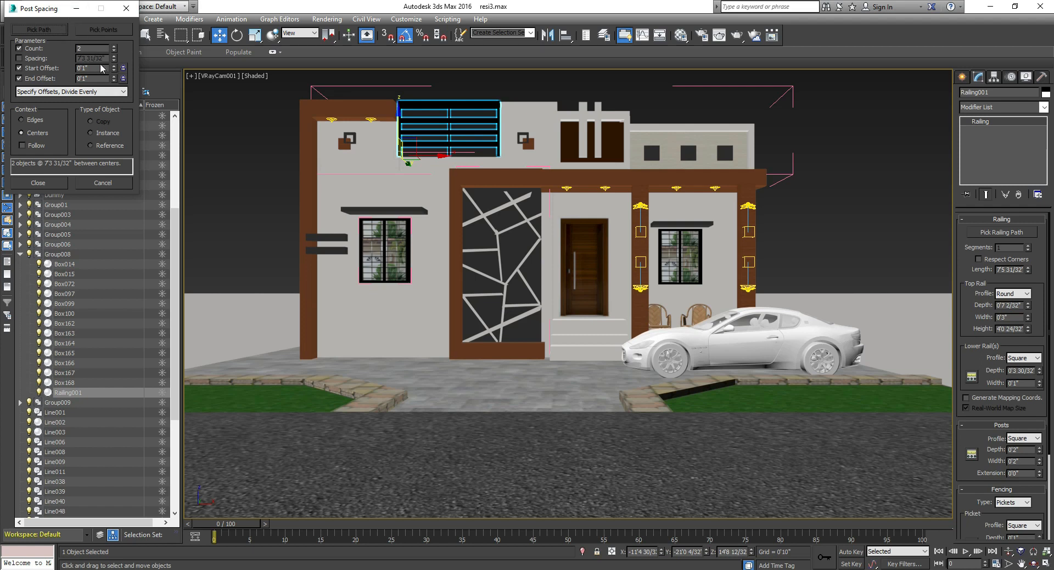
pyautogui.click(126, 8)
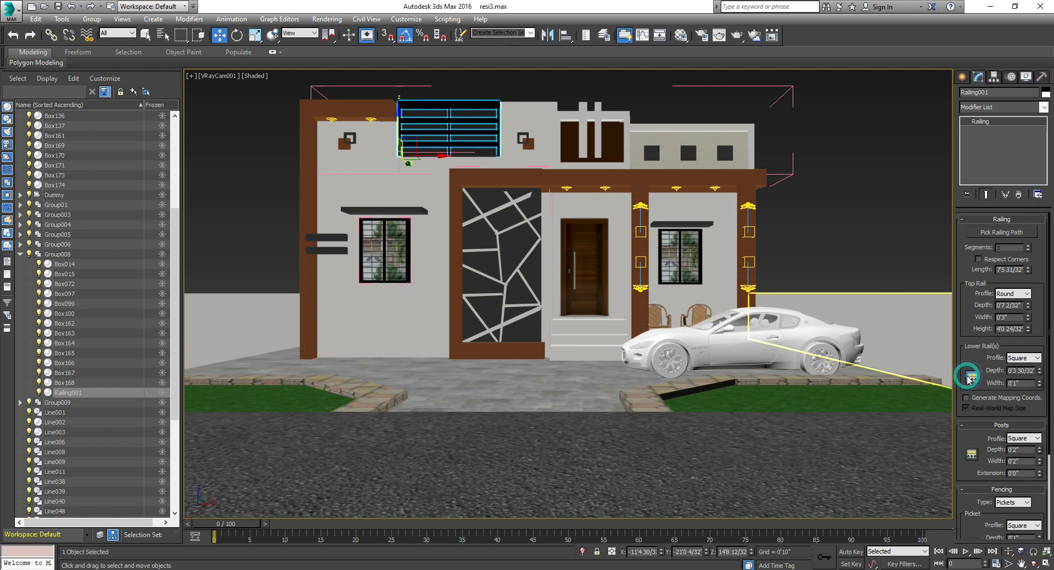
pyautogui.click(971, 377)
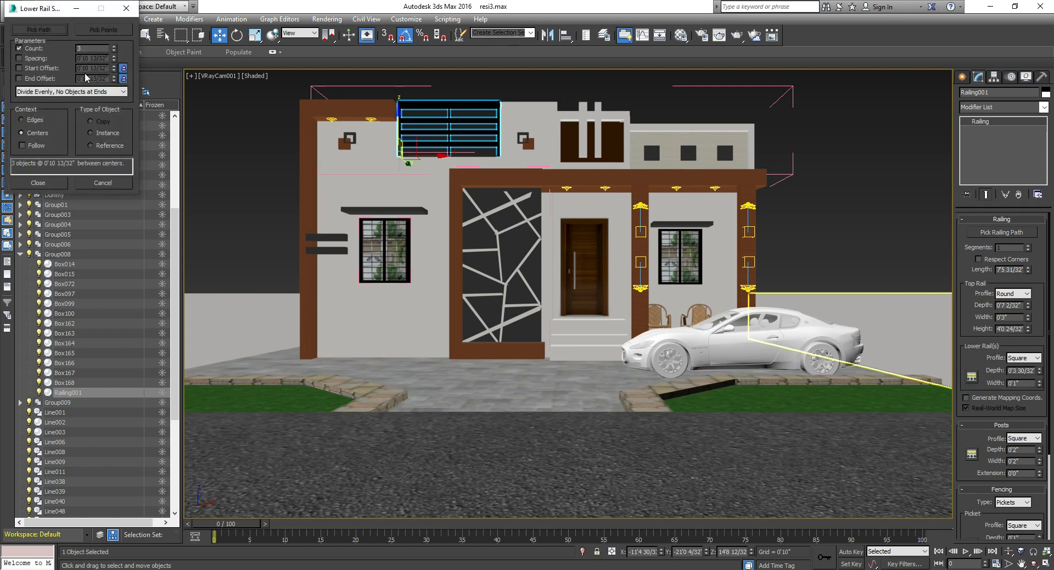
pyautogui.click(110, 184)
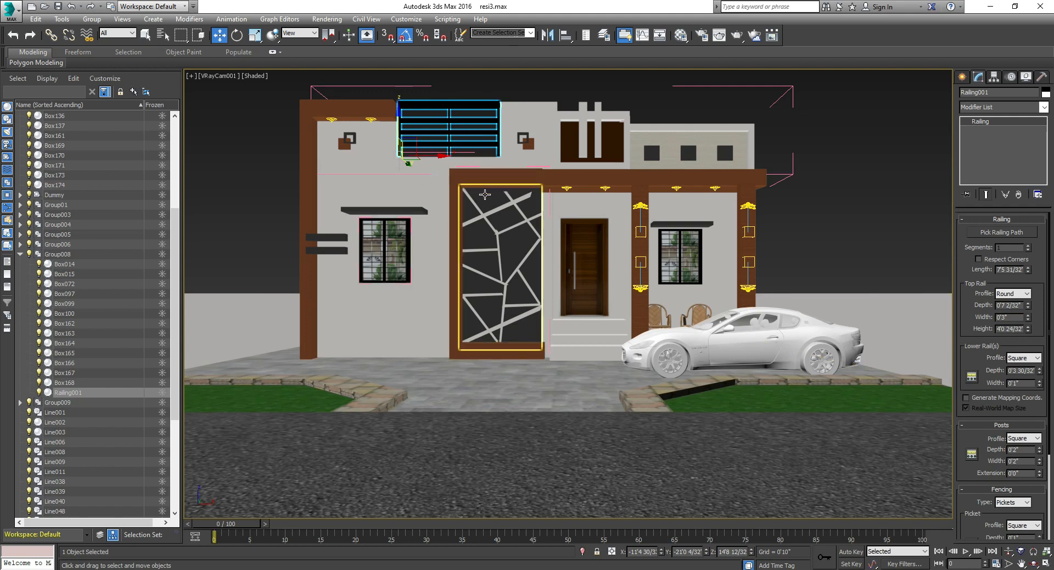
# - Inspect an extruded line of the decorative panel beside the door and the entrance steps
pyautogui.click(465, 196)
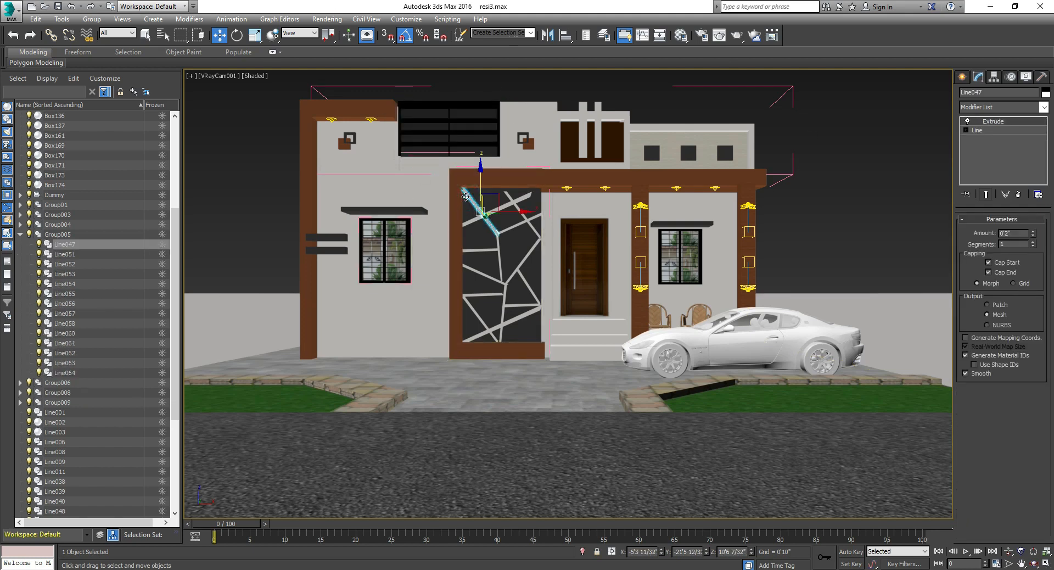
pyautogui.click(921, 178)
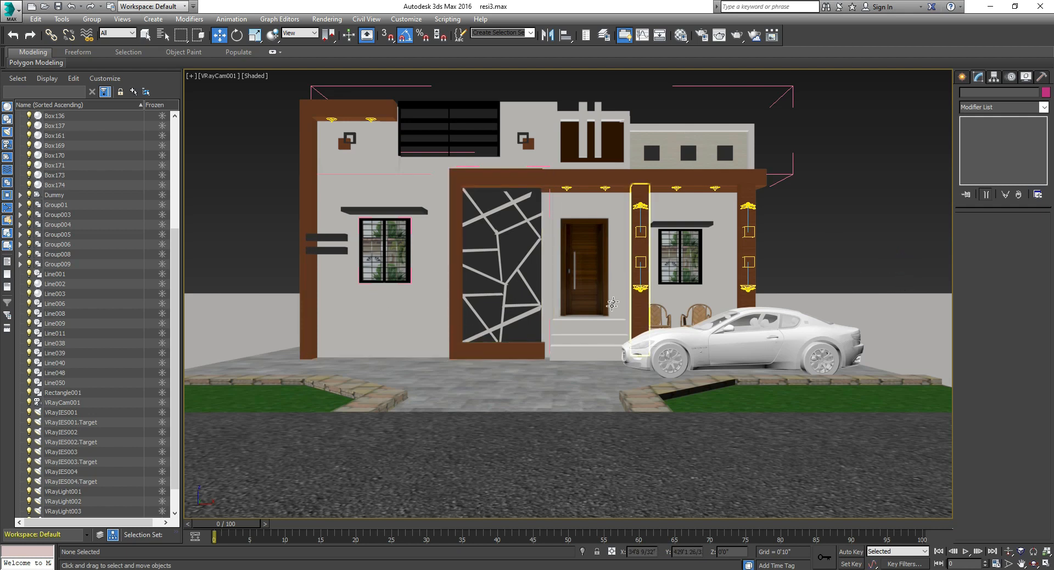
pyautogui.click(601, 329)
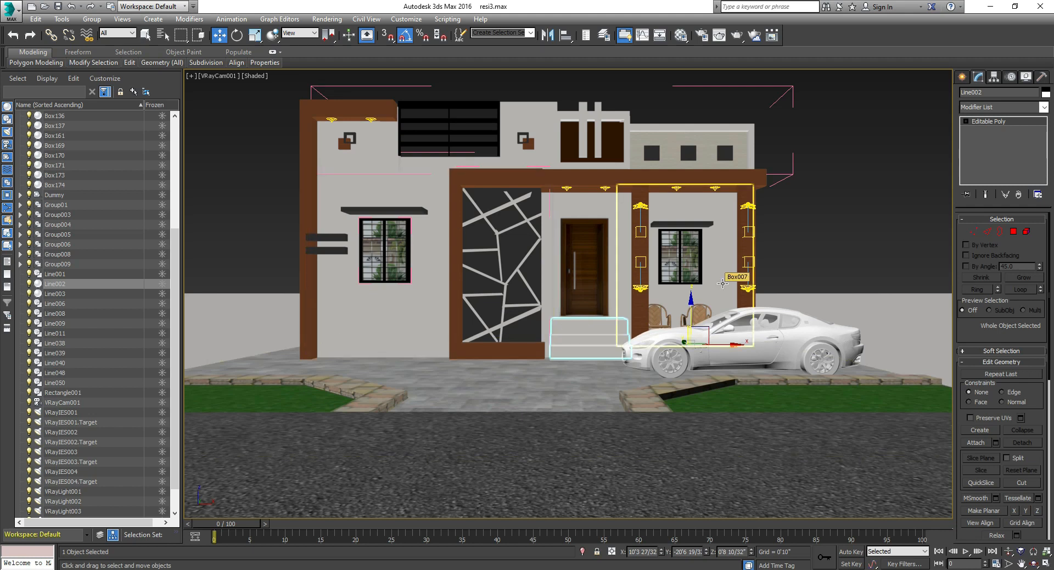
# - Inspect the road surface box in front of the house and the porch chair group with its FFD 4x4x4 modifier
pyautogui.click(383, 436)
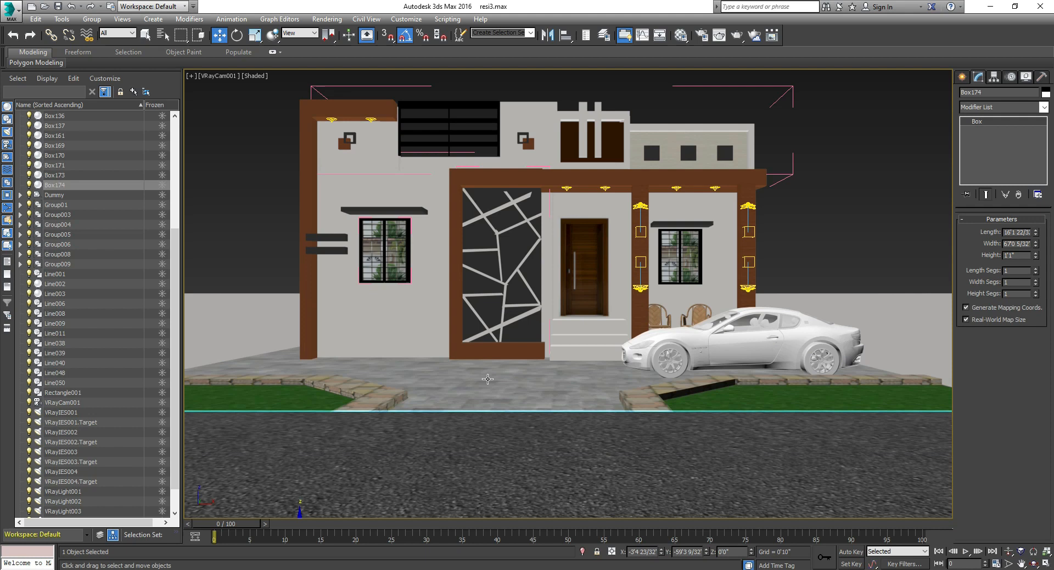
pyautogui.click(655, 341)
pyautogui.click(666, 331)
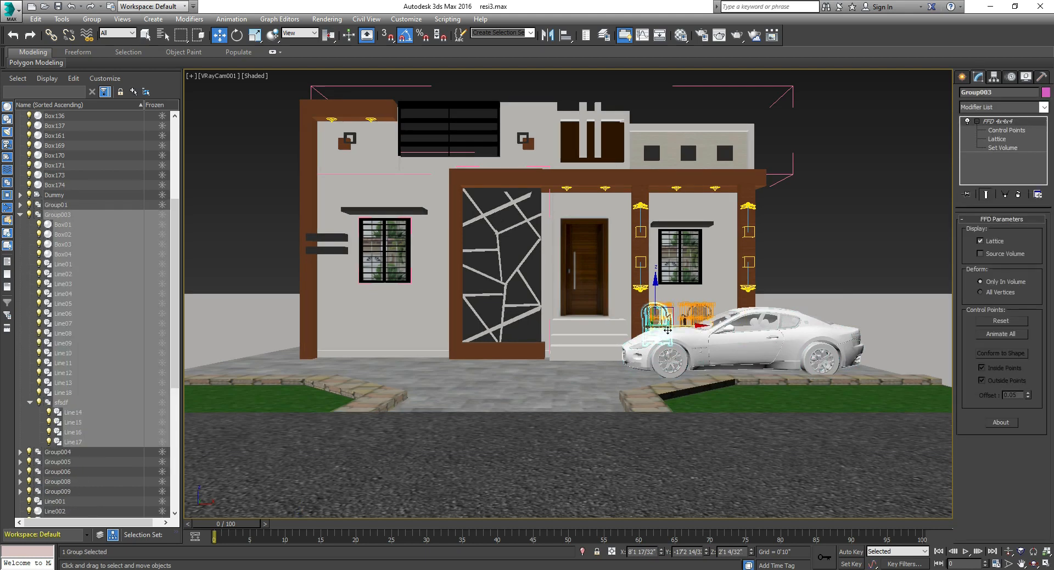
pyautogui.press('space')
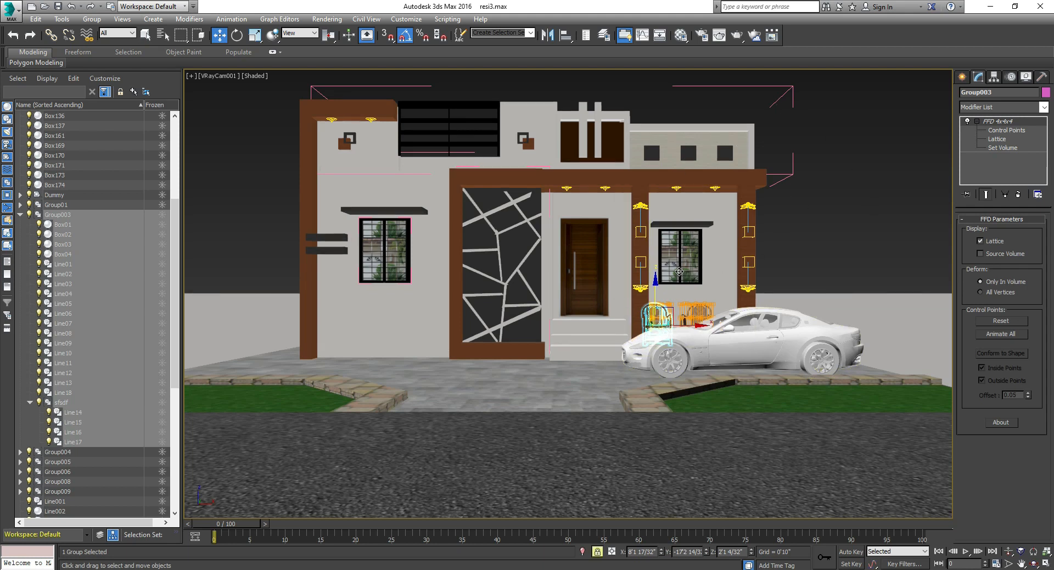